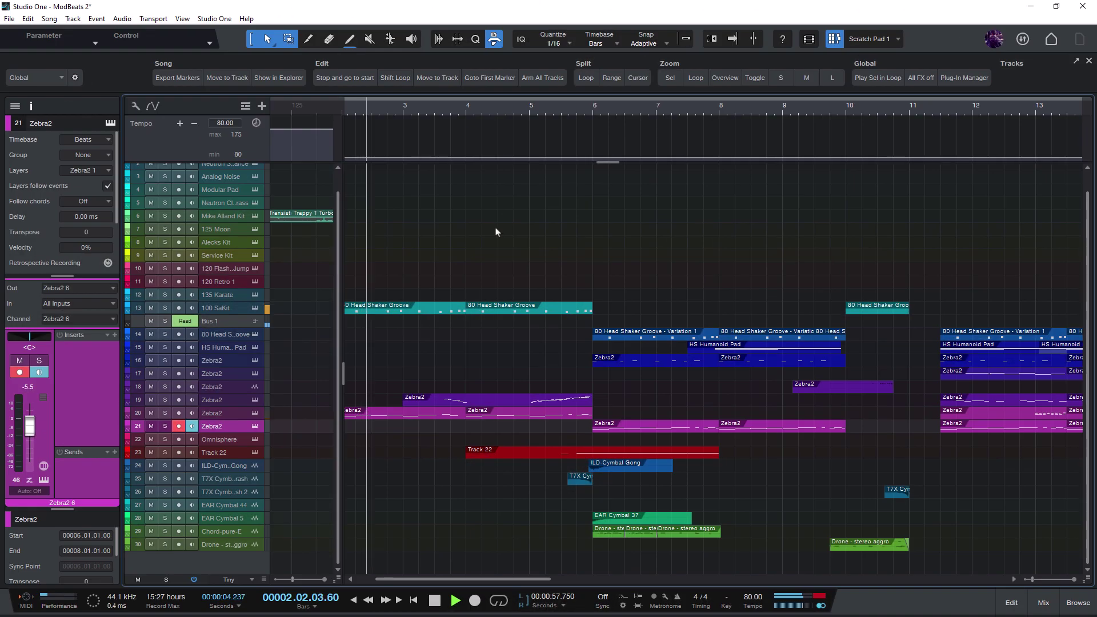
Stop the ModBeats 2 song playback at bar 6
mouse_move(483, 580)
left_mouse_down()
mouse_move(505, 583)
mouse_move(489, 582)
left_mouse_up()
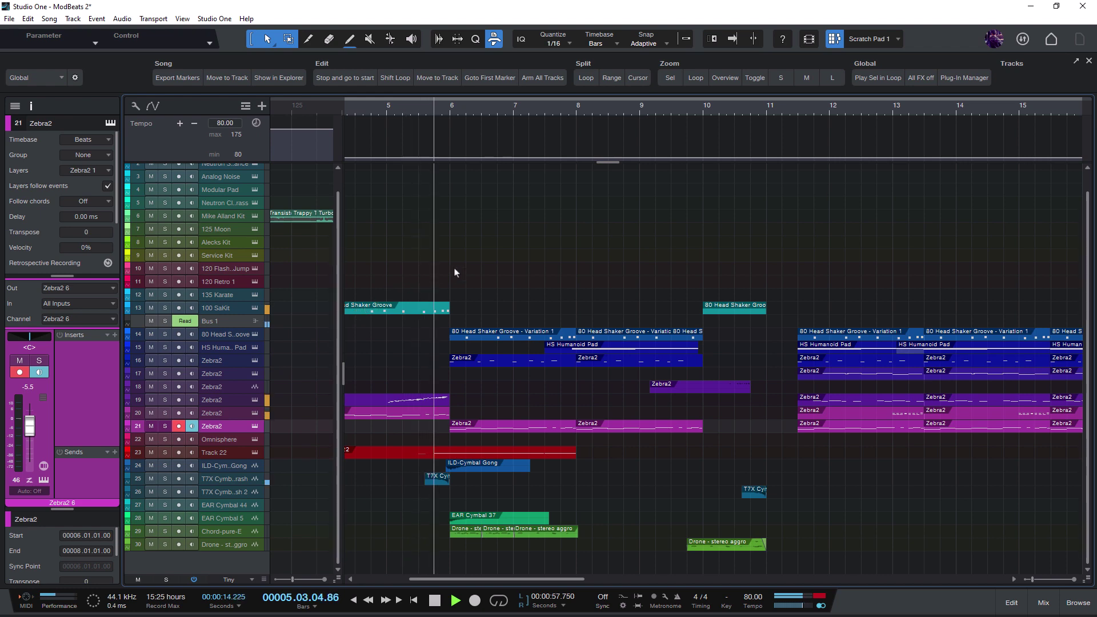
key("space")
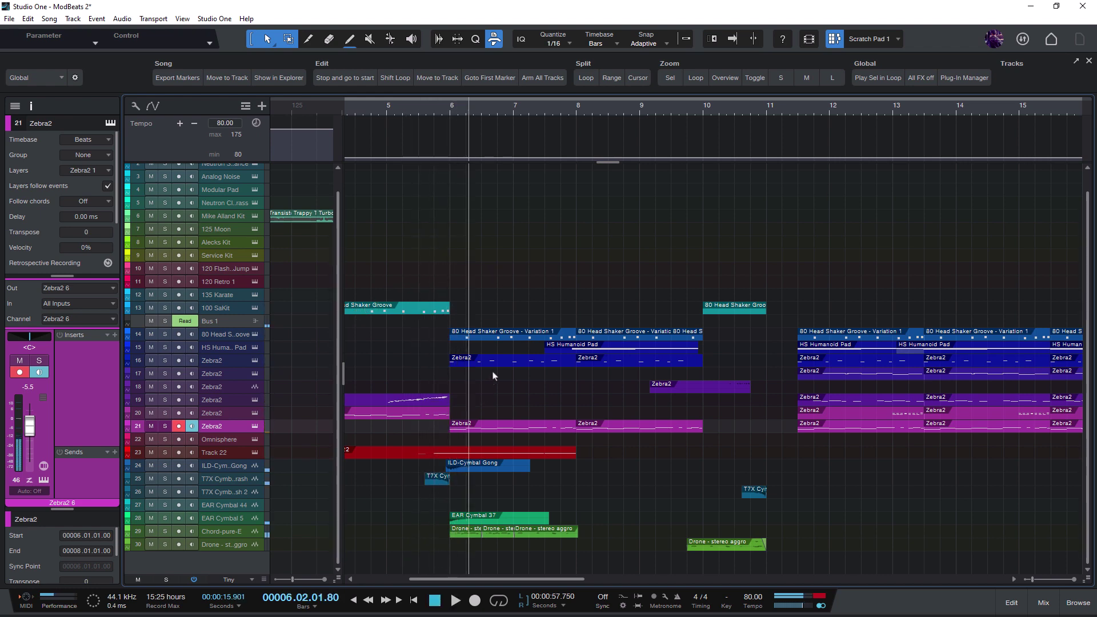
In the Zebra2 part's note editor, select the notes and double them an octave above
double_click(515, 364)
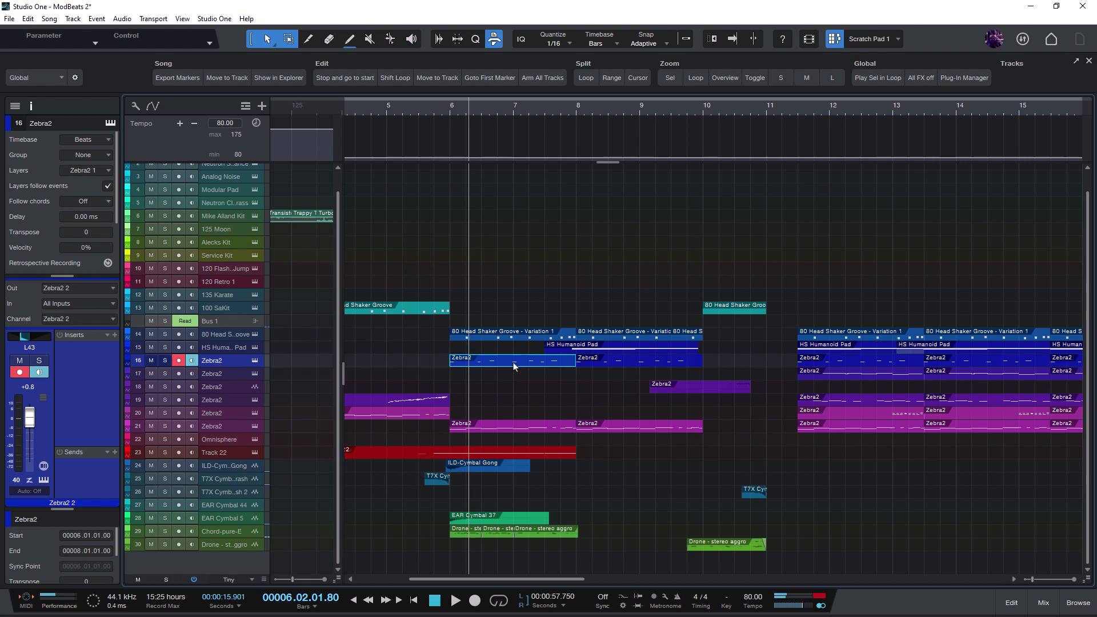
scroll(532, 448, "up", 3)
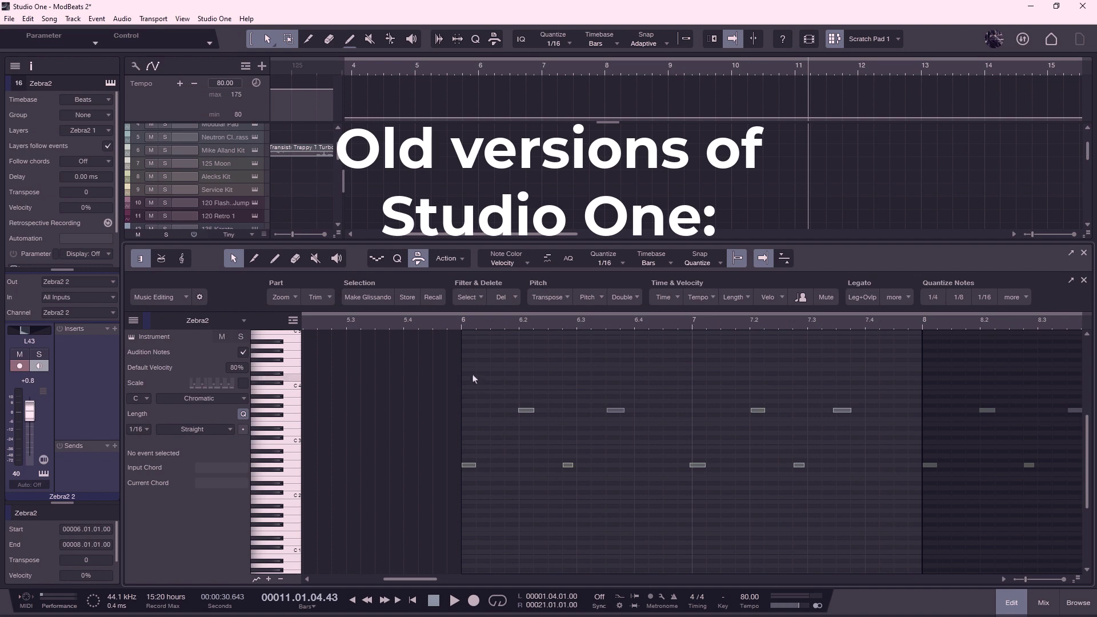
left_click_drag(461, 362, 718, 500)
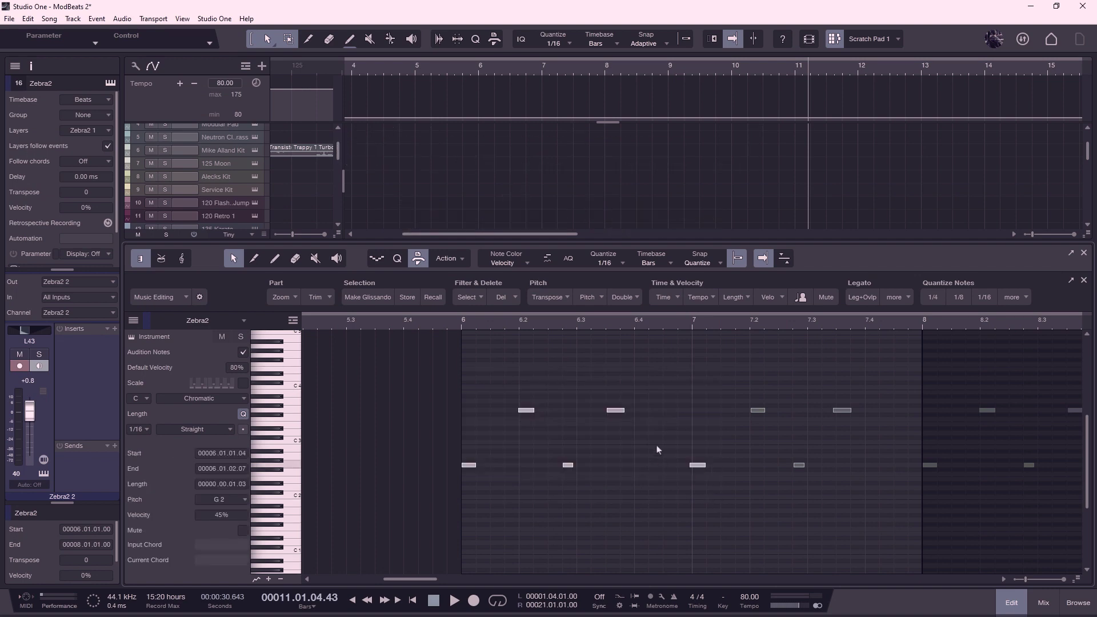
left_click(622, 297)
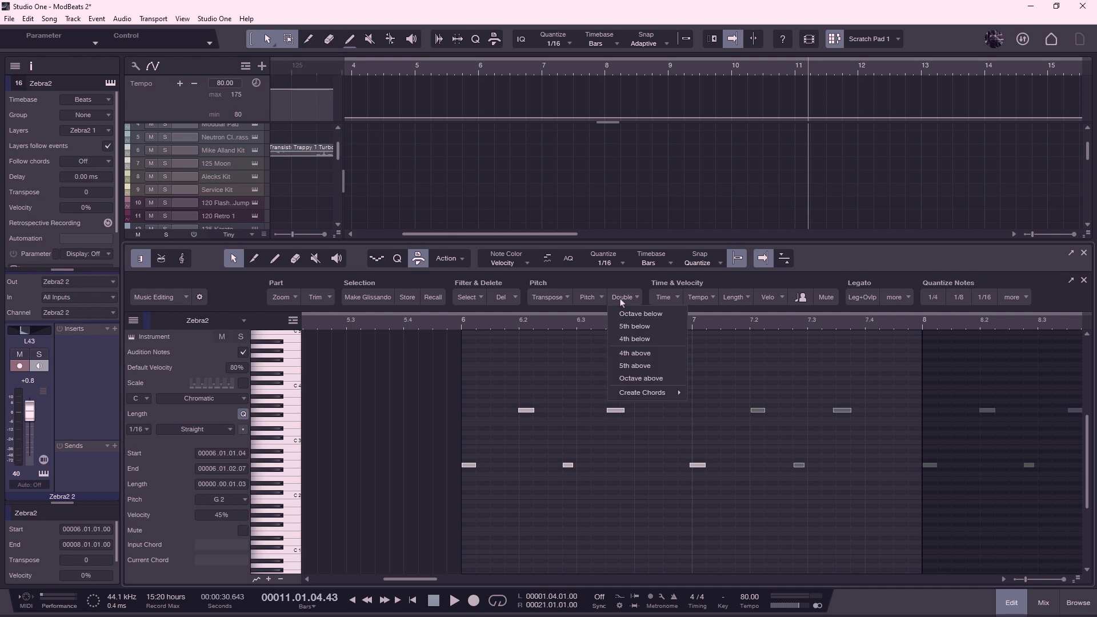
left_click(636, 379)
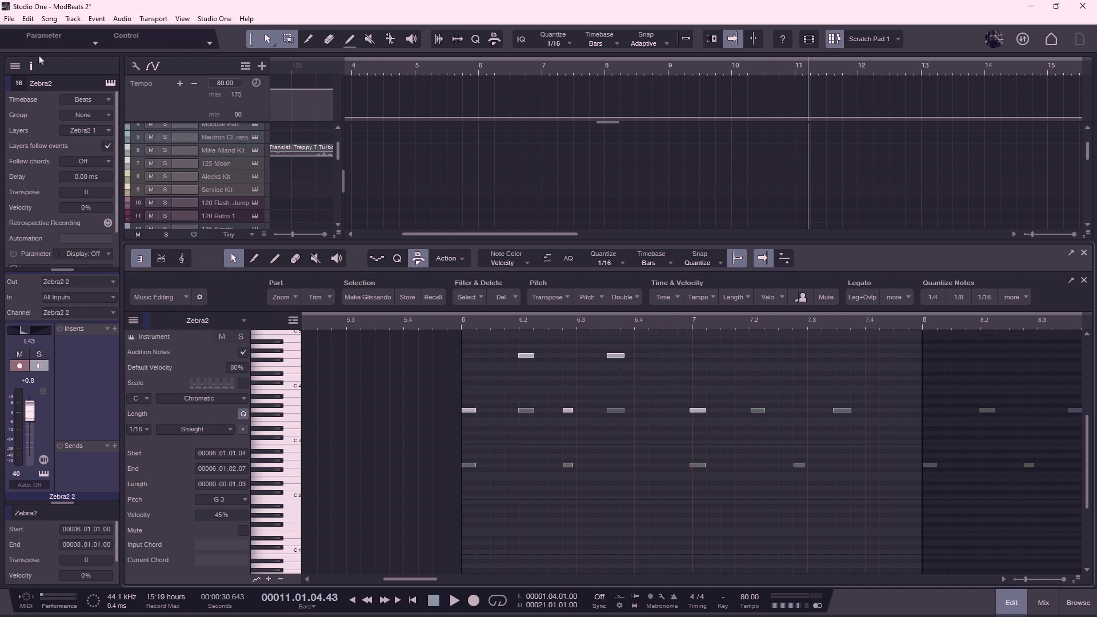
left_click(28, 19)
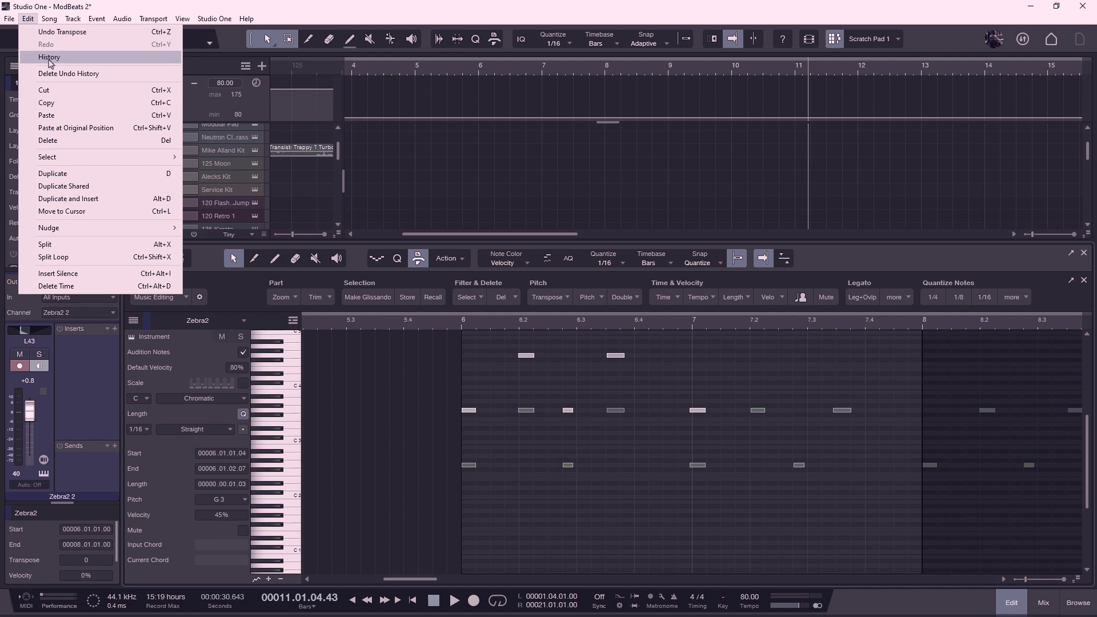
Open Edit > History to see the single 'Double Octave above' entry
left_click(51, 66)
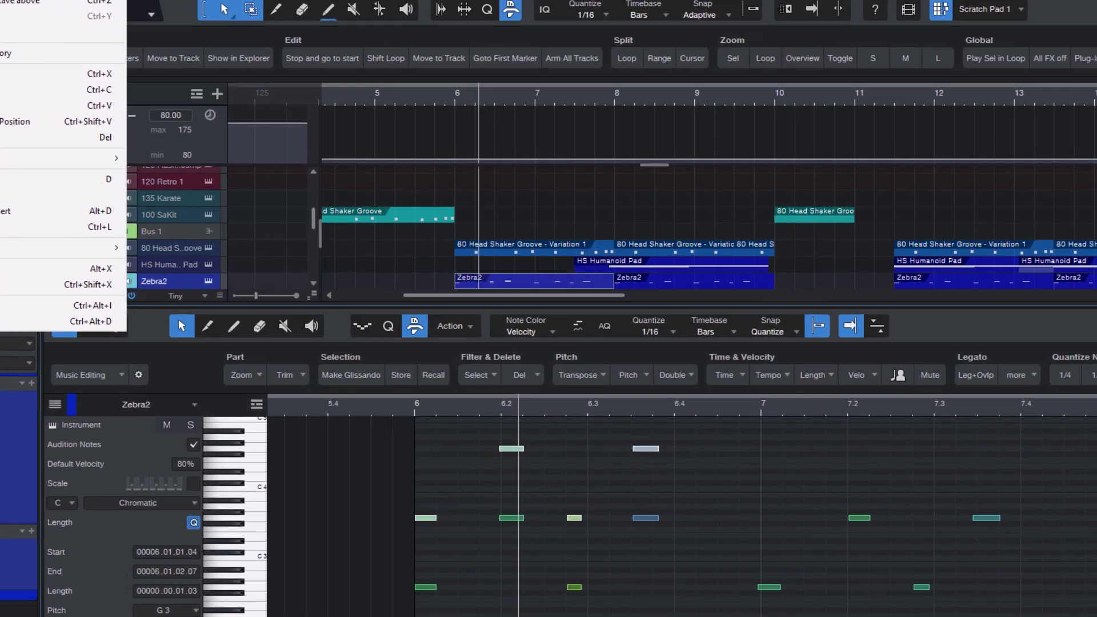
Close the History window and undo the octave doubling with Ctrl+Z, clearing the selection
left_click(49, 57)
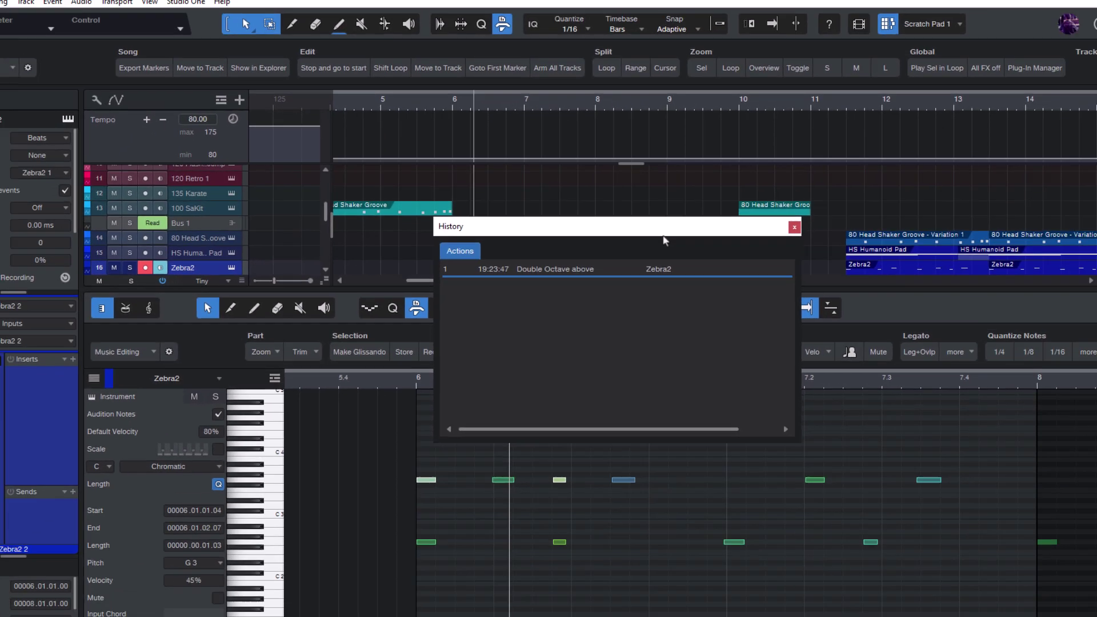
left_click(913, 251)
key("ctrl+z")
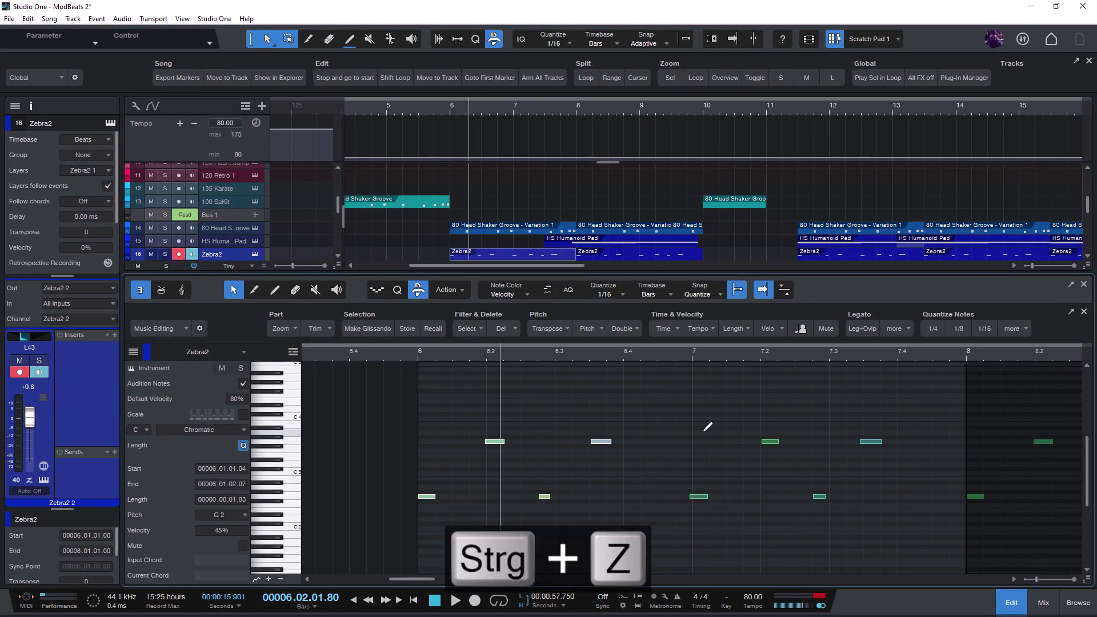
left_click(665, 329)
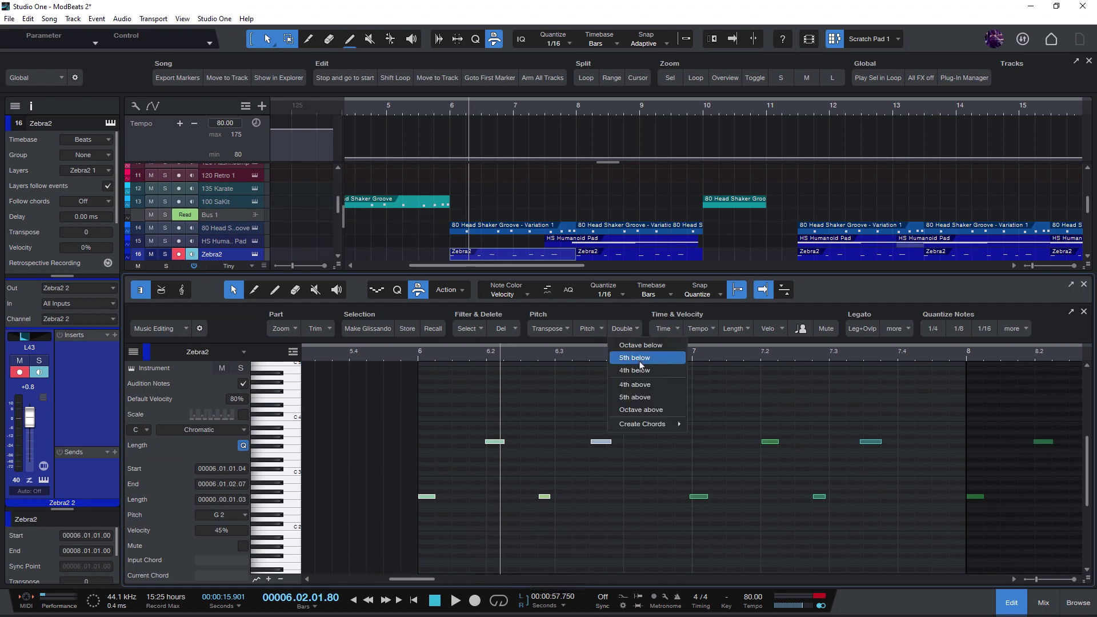
left_click(640, 371)
key("ctrl+z")
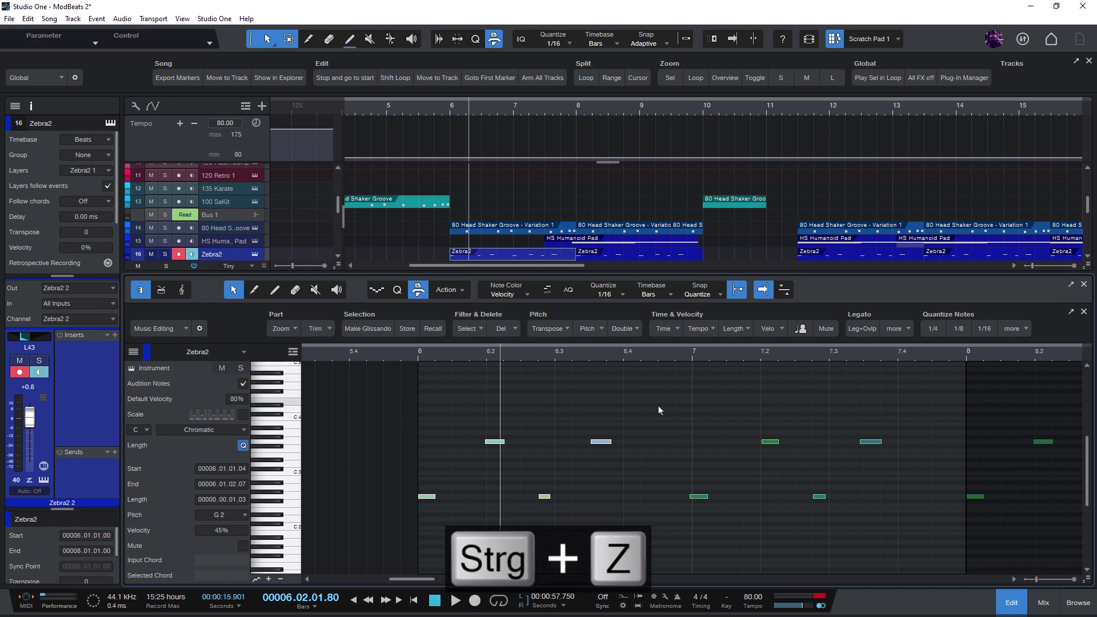
key("ctrl+z")
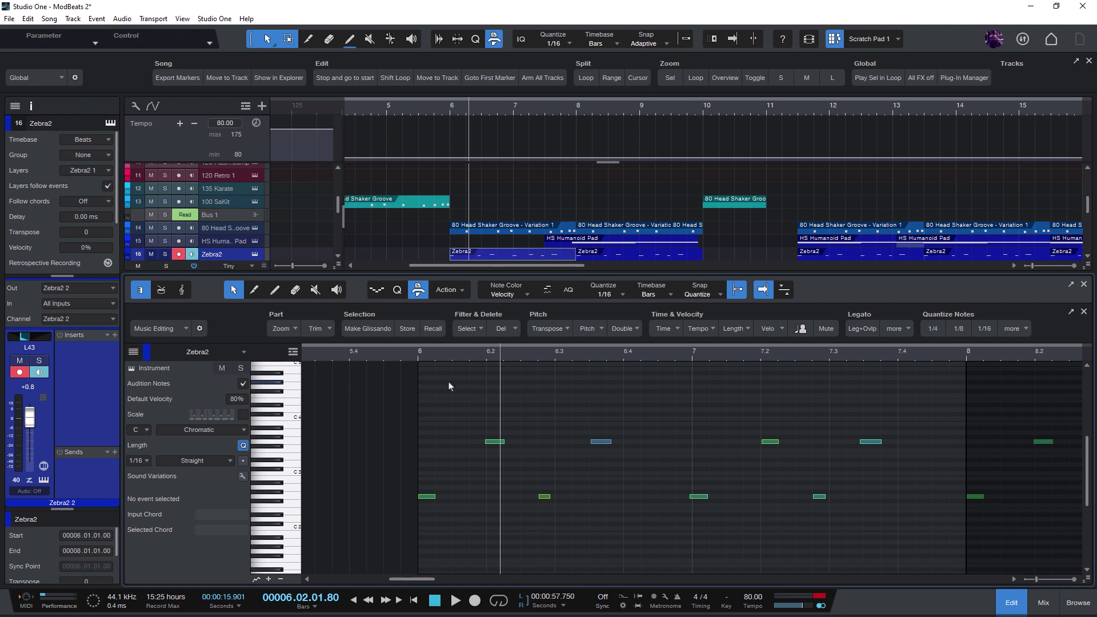
left_click(415, 193)
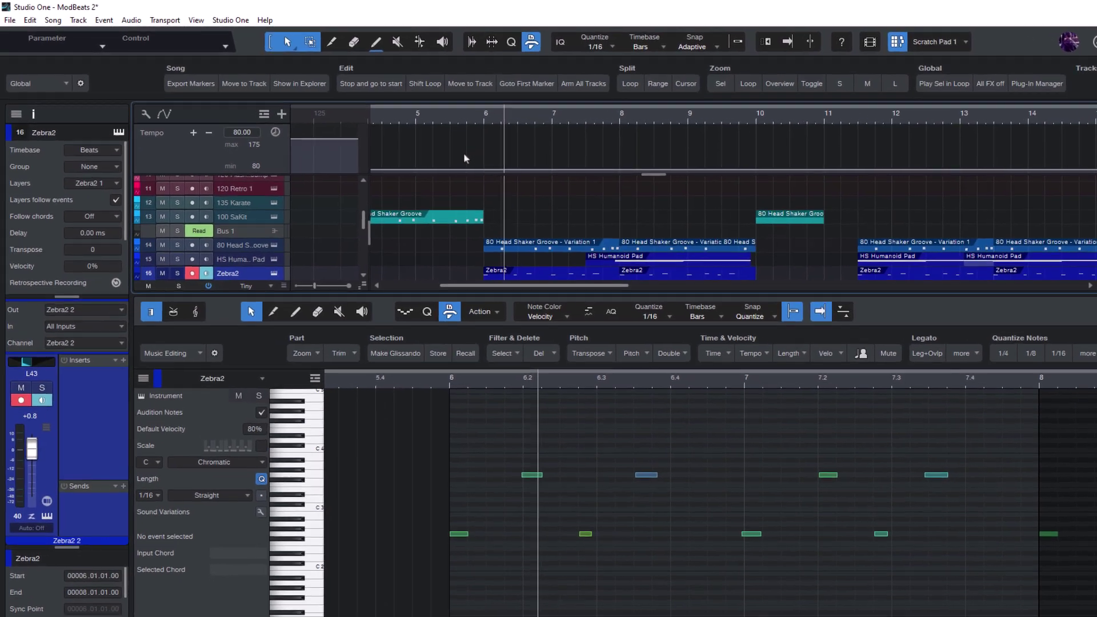
key("F2")
key("F3")
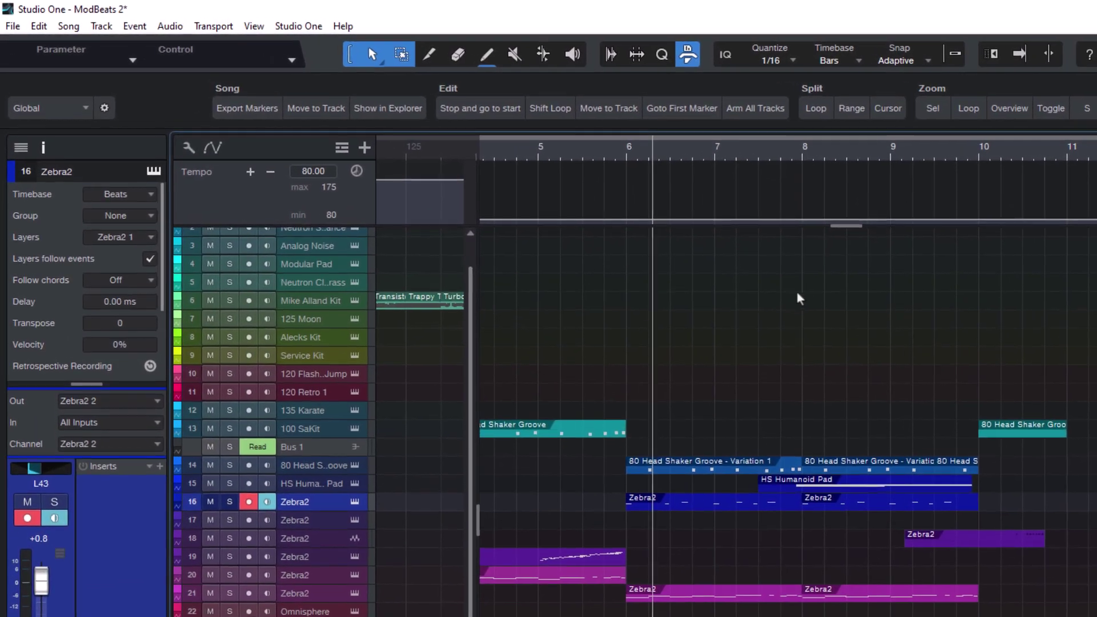
left_click(36, 104)
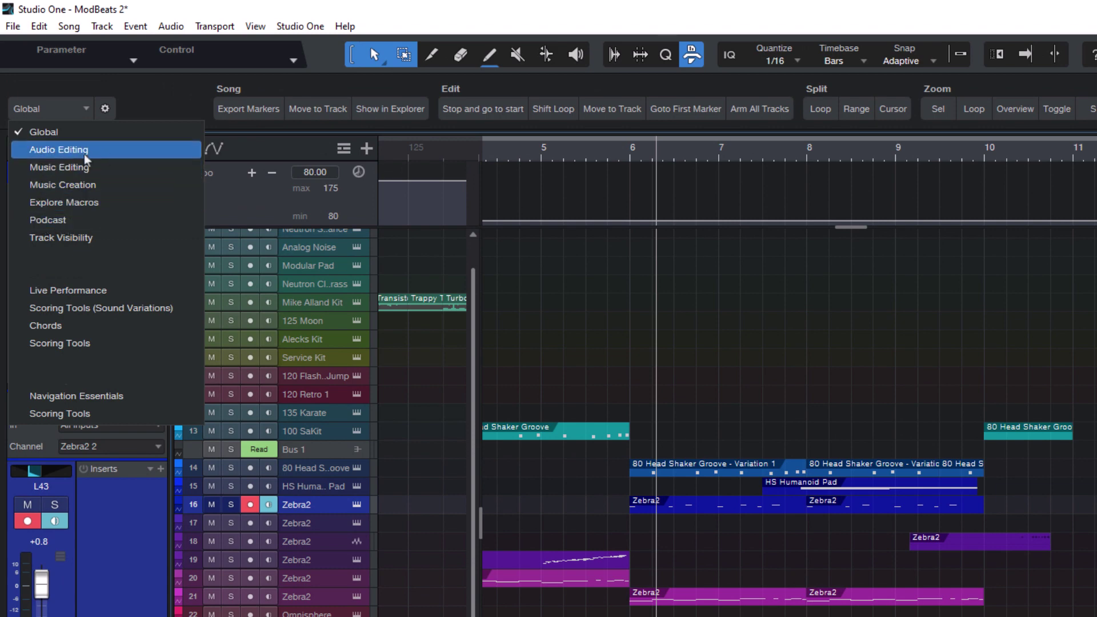
left_click(195, 8)
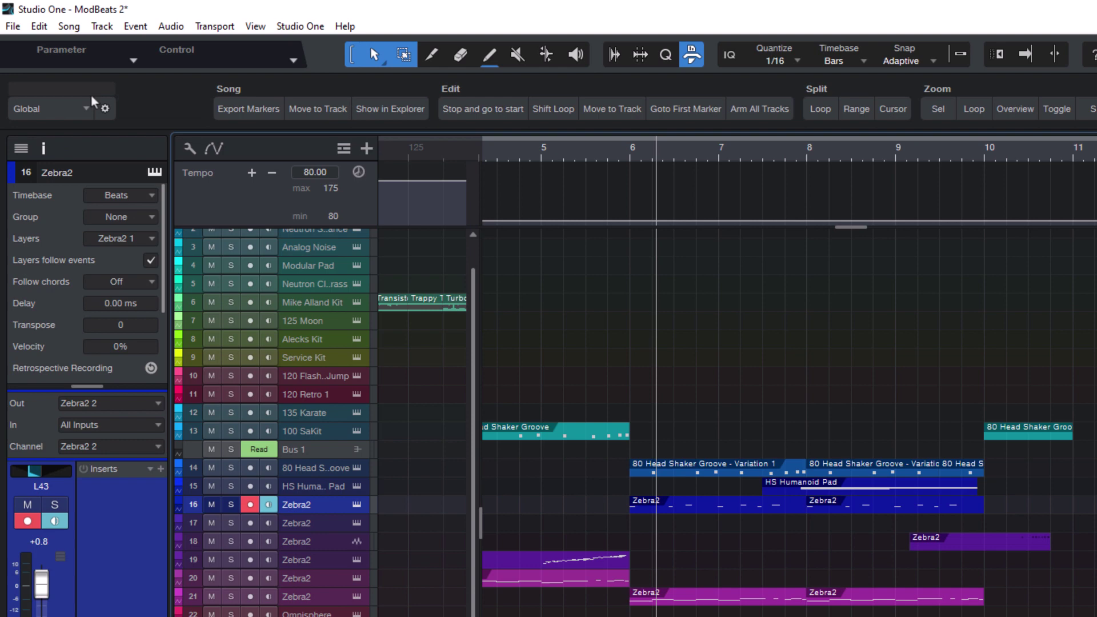
left_click(25, 115)
left_click(51, 148)
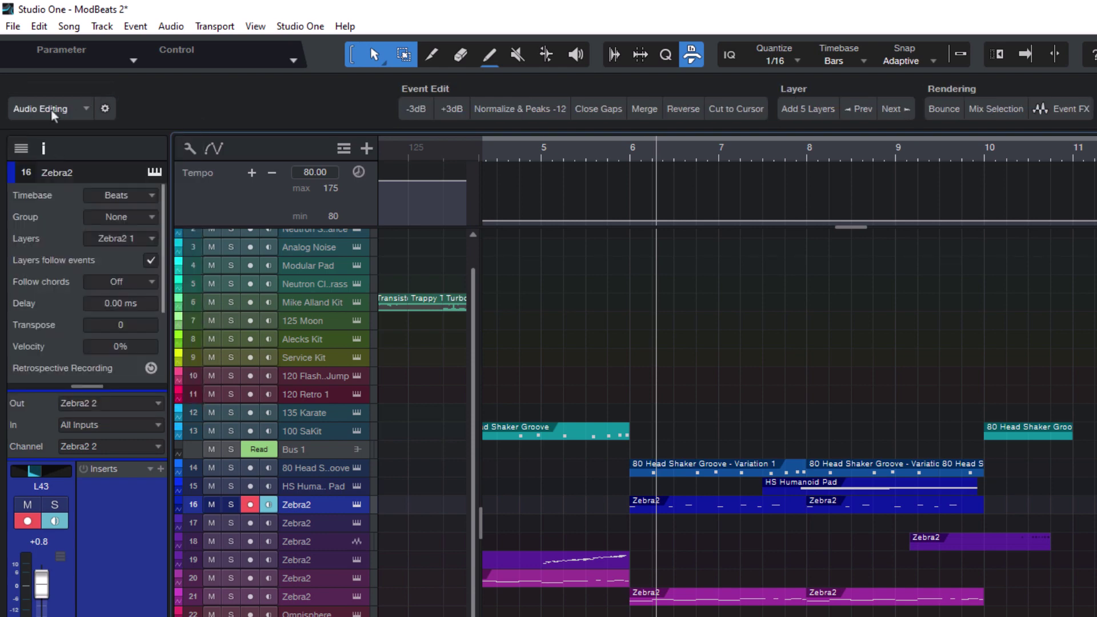
left_click(53, 114)
left_click(51, 169)
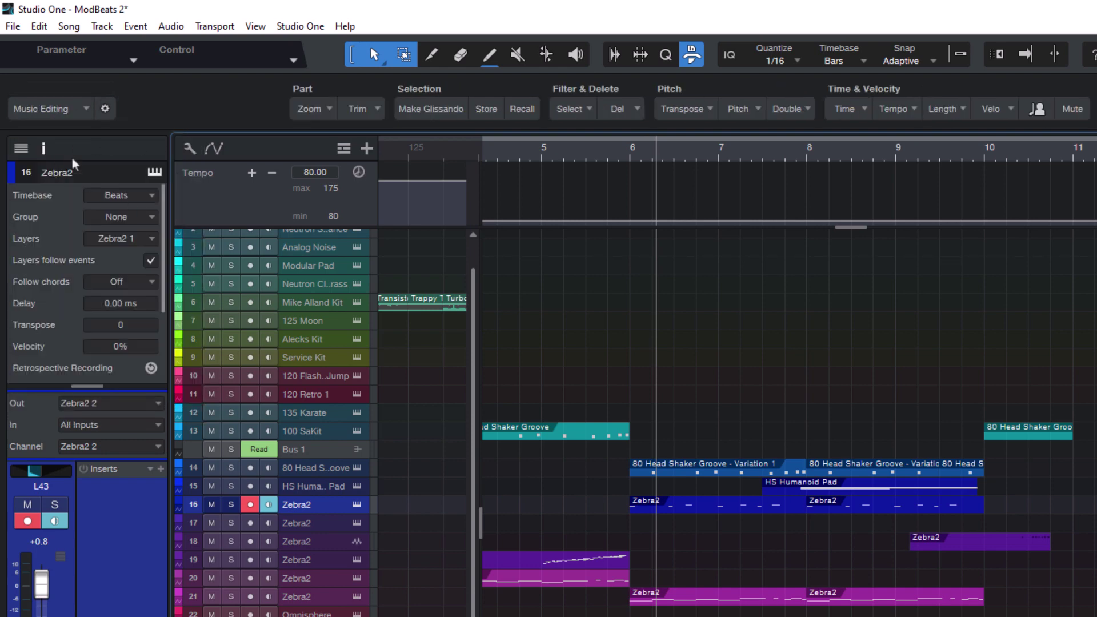
left_click(54, 105)
left_click(54, 132)
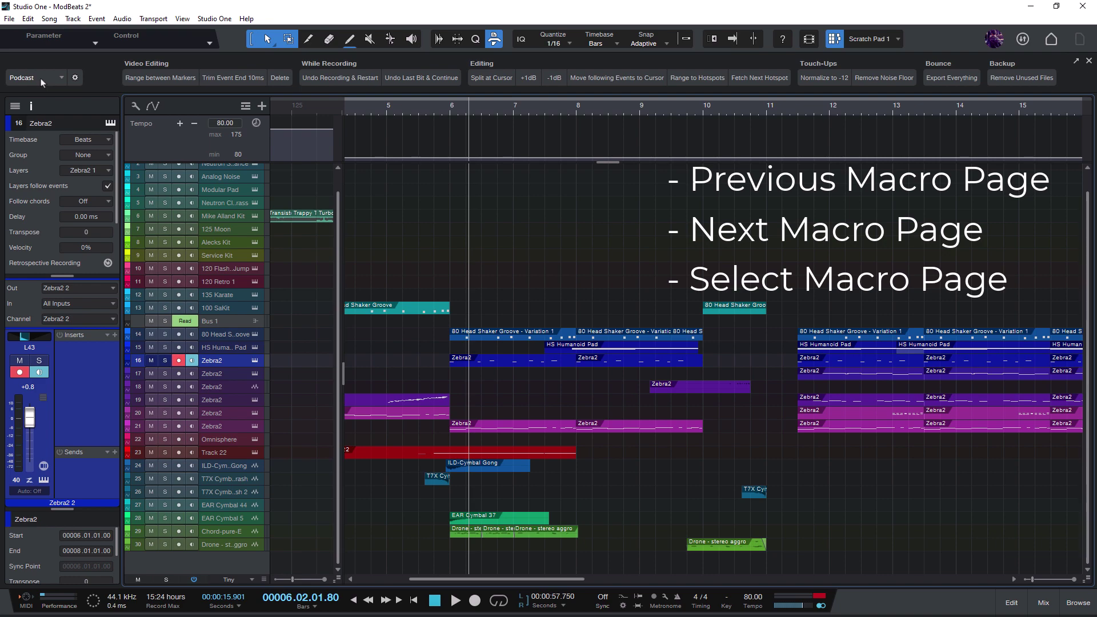
Show the Global page on the macro toolbar and open the toolbar's gear settings menu
left_click(41, 80)
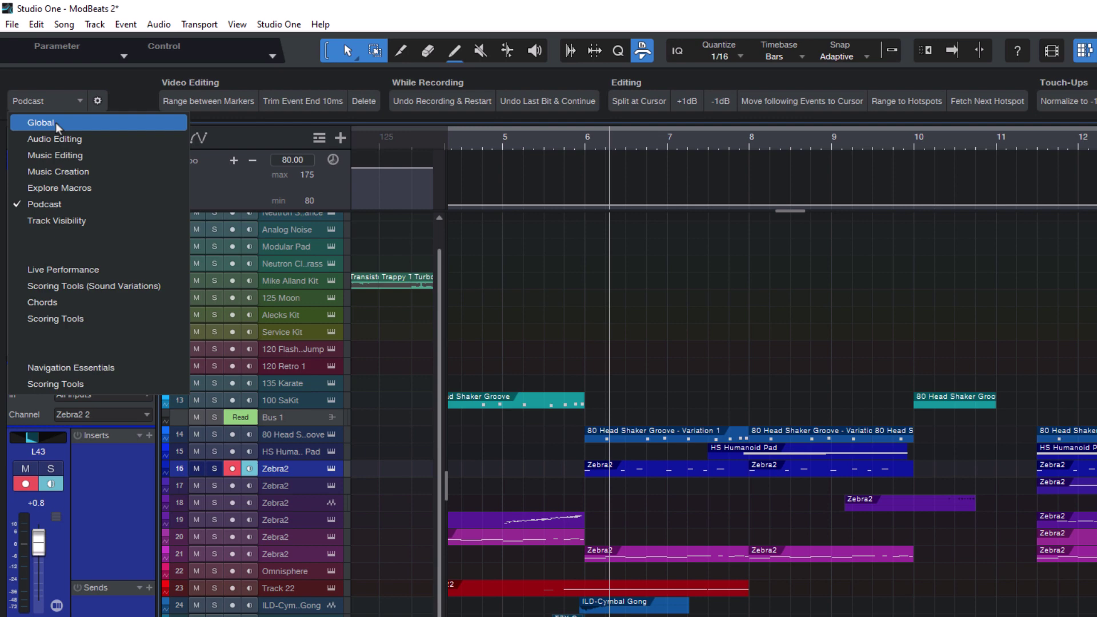
left_click(56, 123)
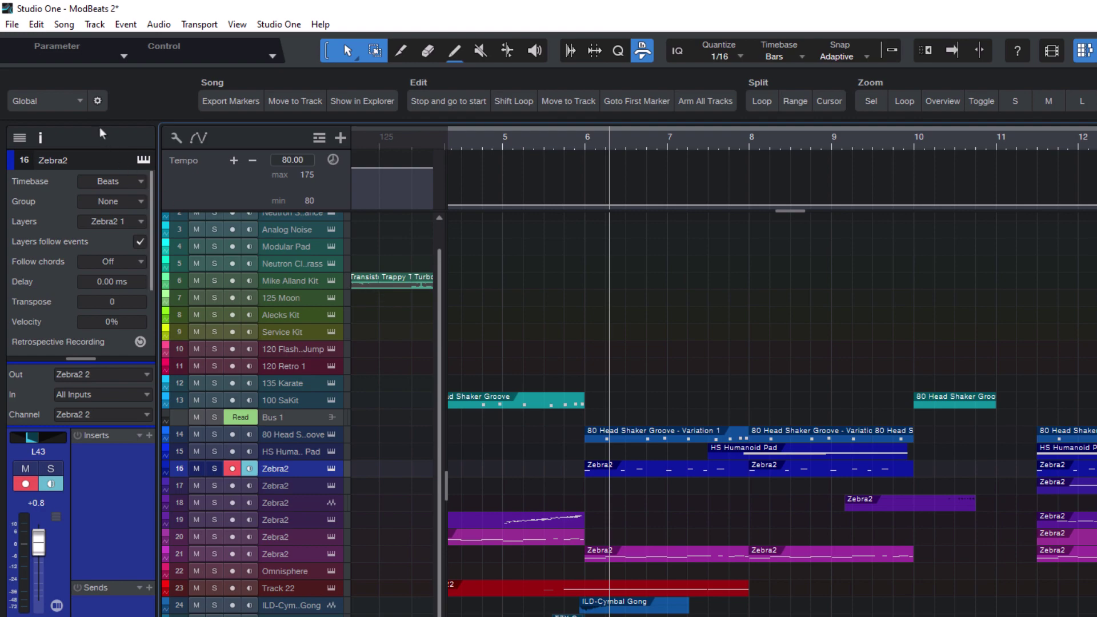
left_click(96, 103)
Start a new macro containing Select Macro Page with its Name argument set to 'Scoring Tools'
left_click(106, 113)
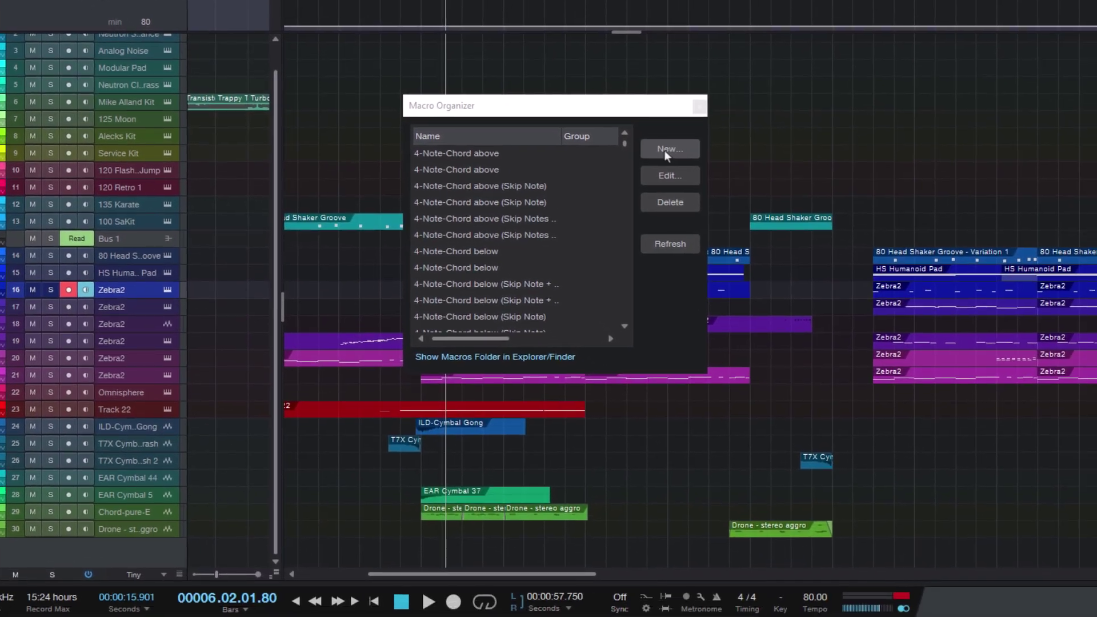
left_click(713, 195)
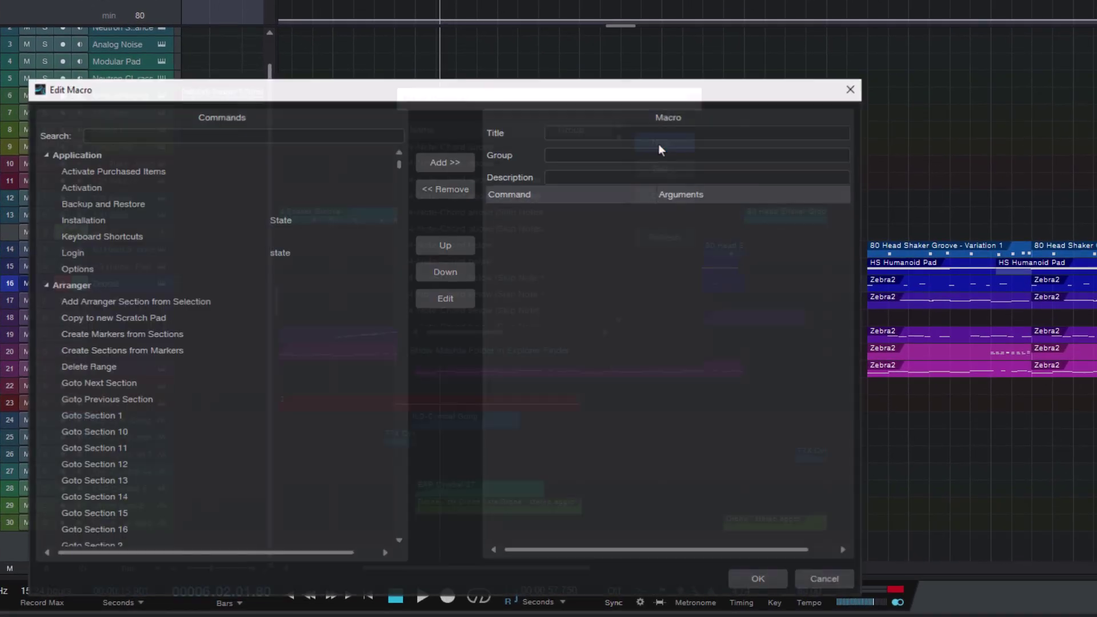
left_click(216, 137)
type("Select Mac")
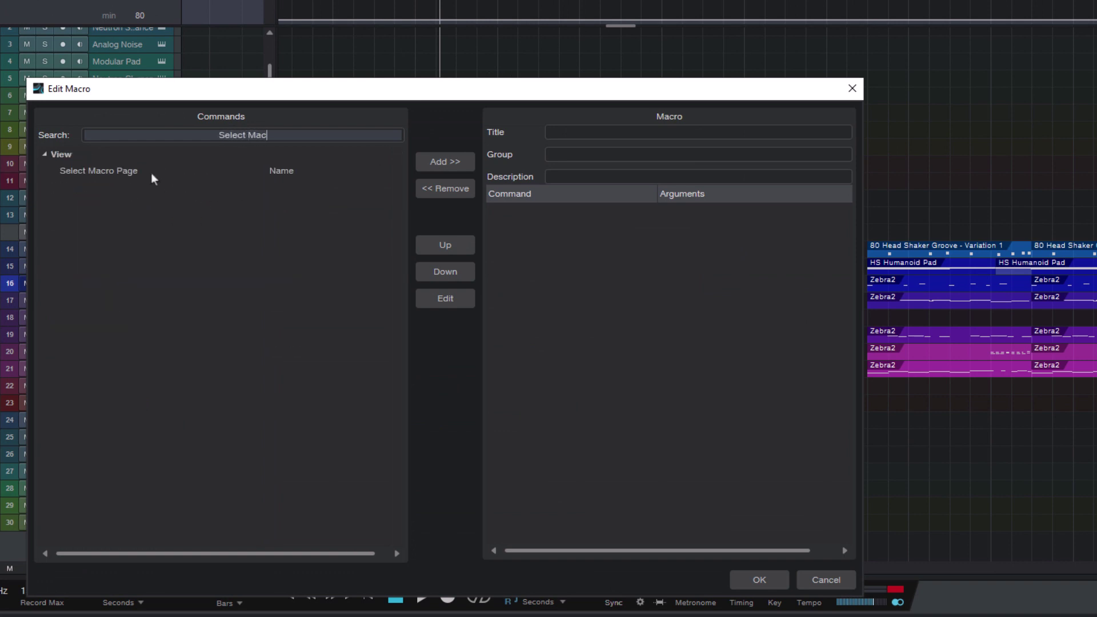
double_click(151, 173)
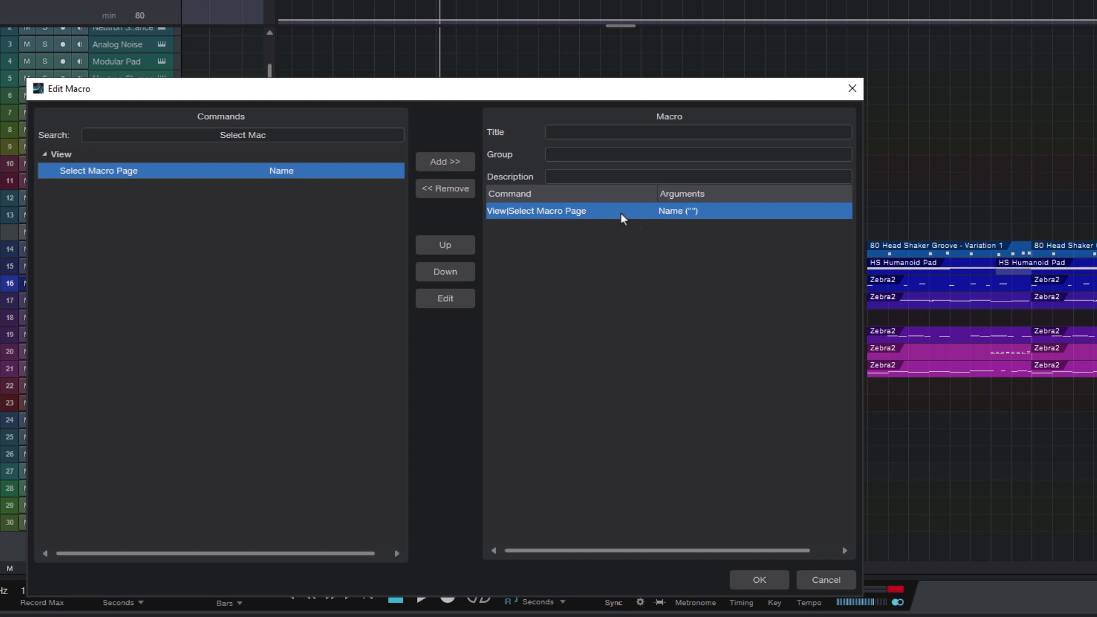
double_click(571, 214)
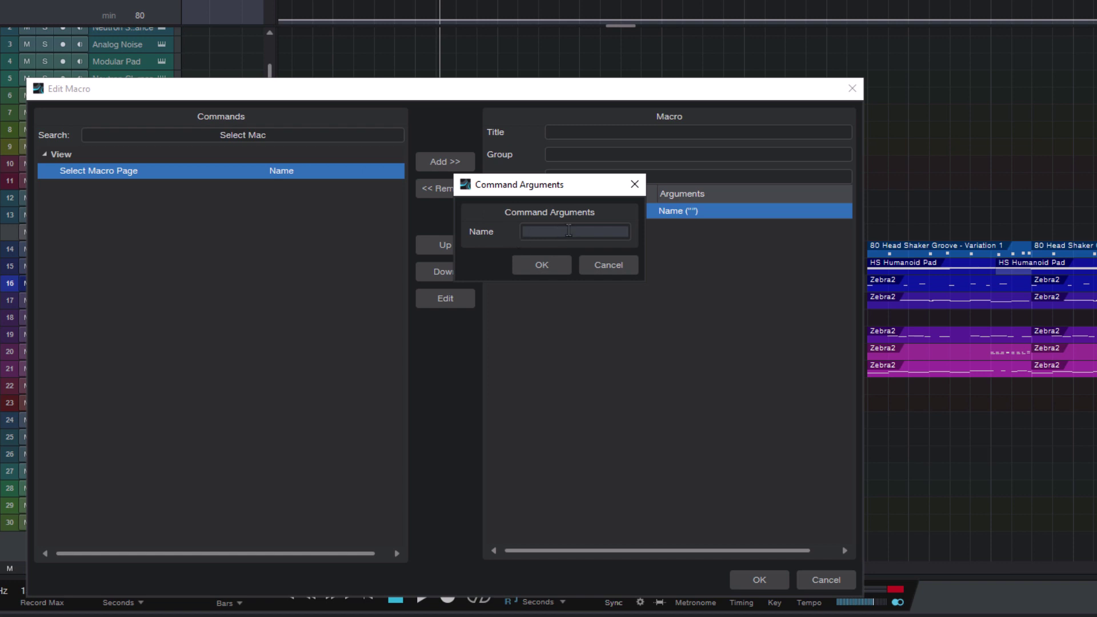
type("Scoring Tools")
left_click(525, 268)
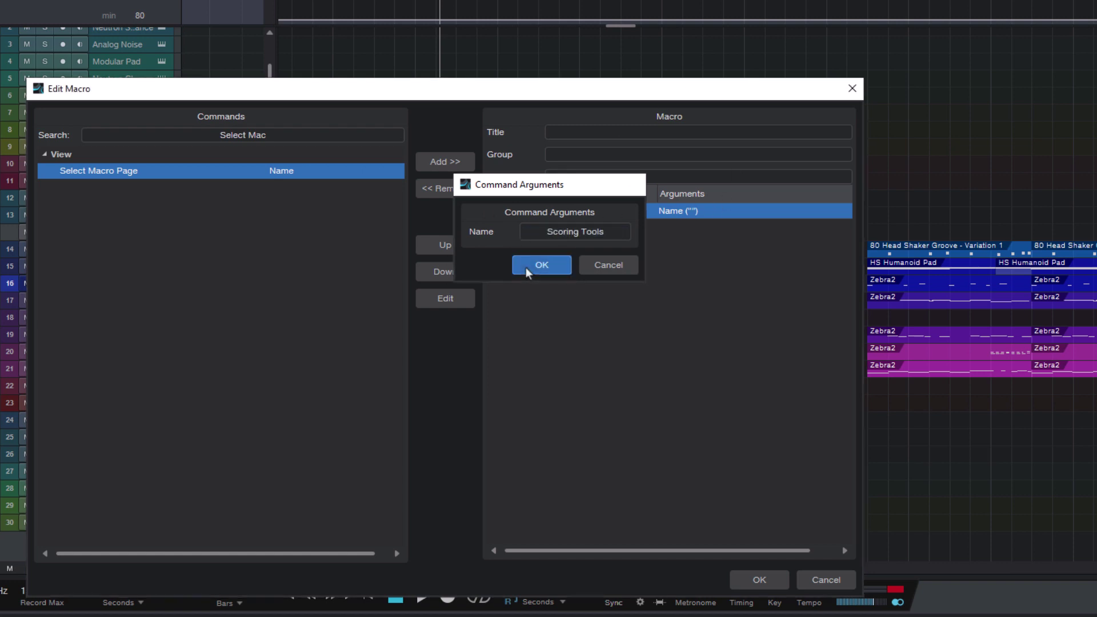
Title the macro 'Select Scoring Tools' and save it
left_click(649, 133)
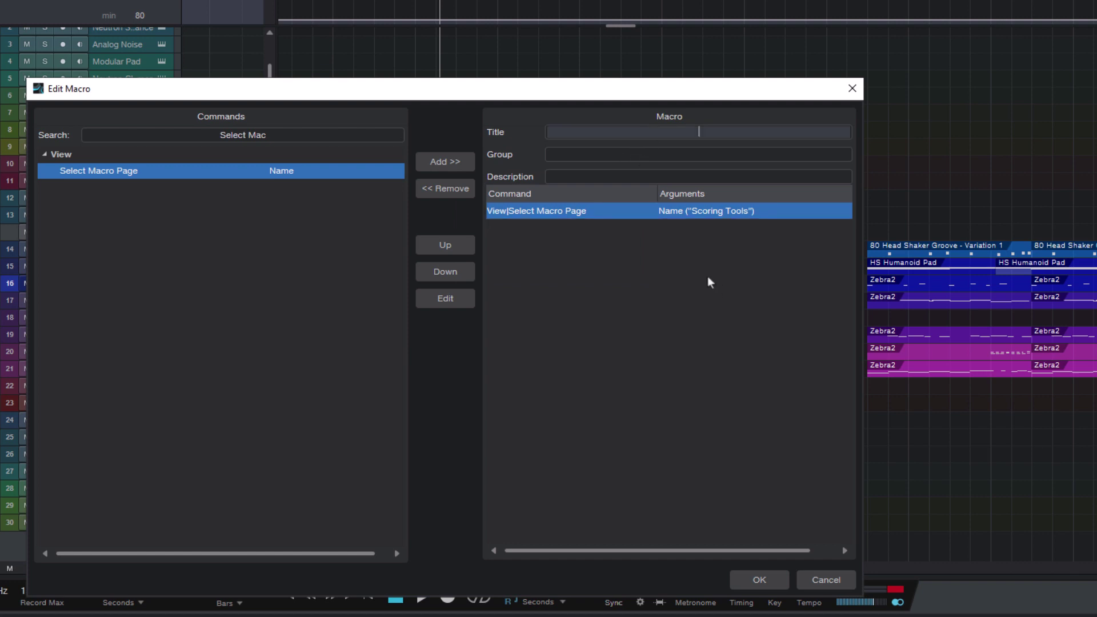
type("Select Scoring Tools")
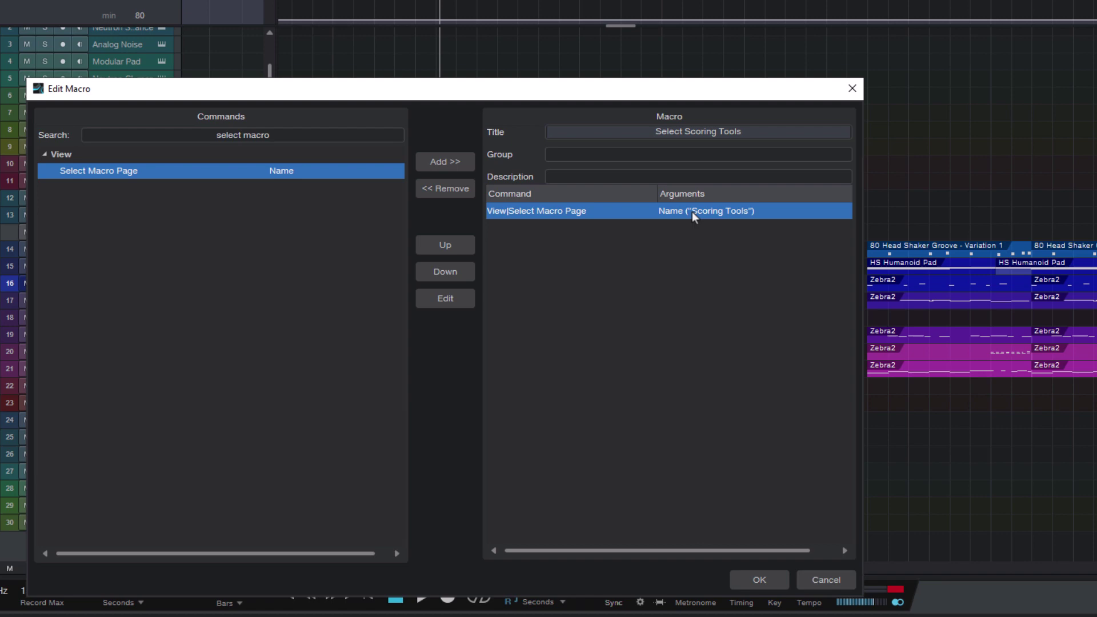
left_click(749, 581)
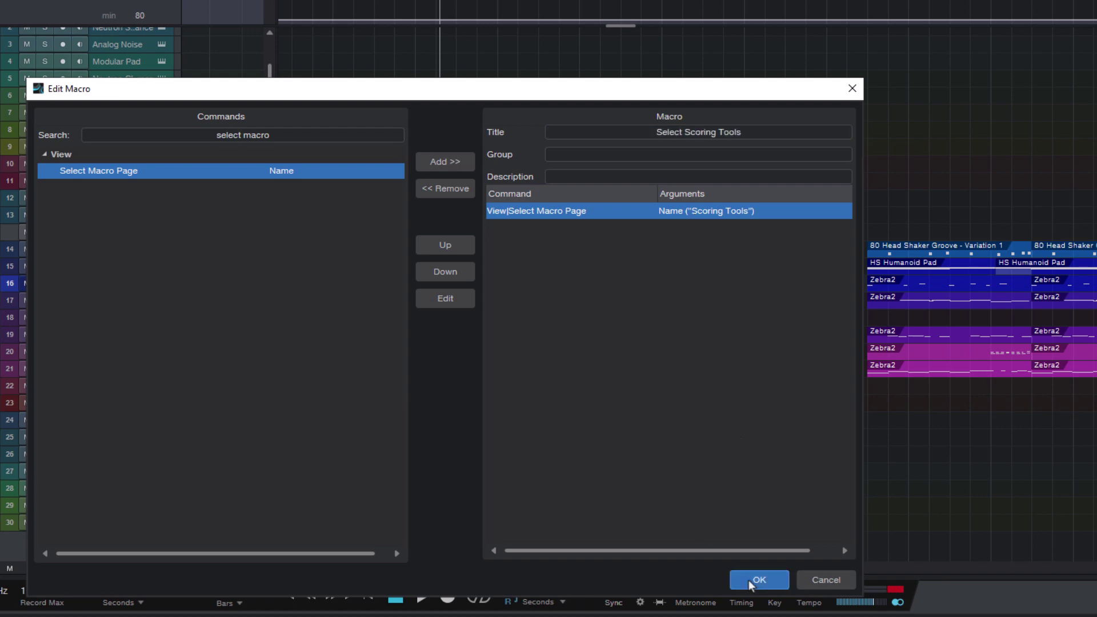
In Keyboard Shortcuts, assign Shift+Period (>) to the Select Scoring Tools macro and confirm
left_click(693, 101)
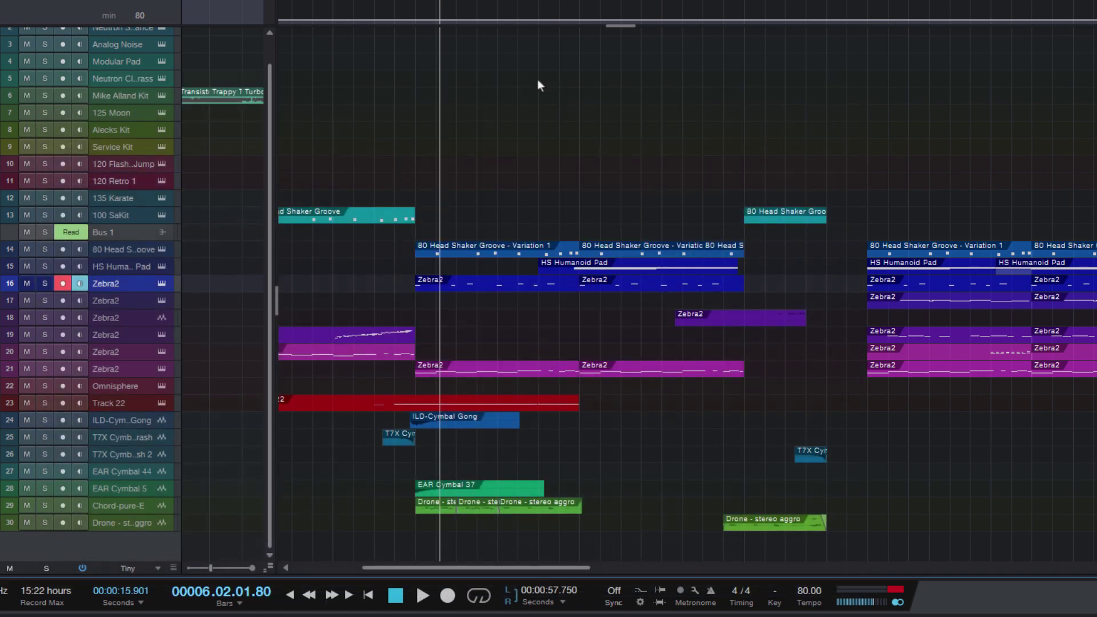
left_click(151, 39)
type("select scori")
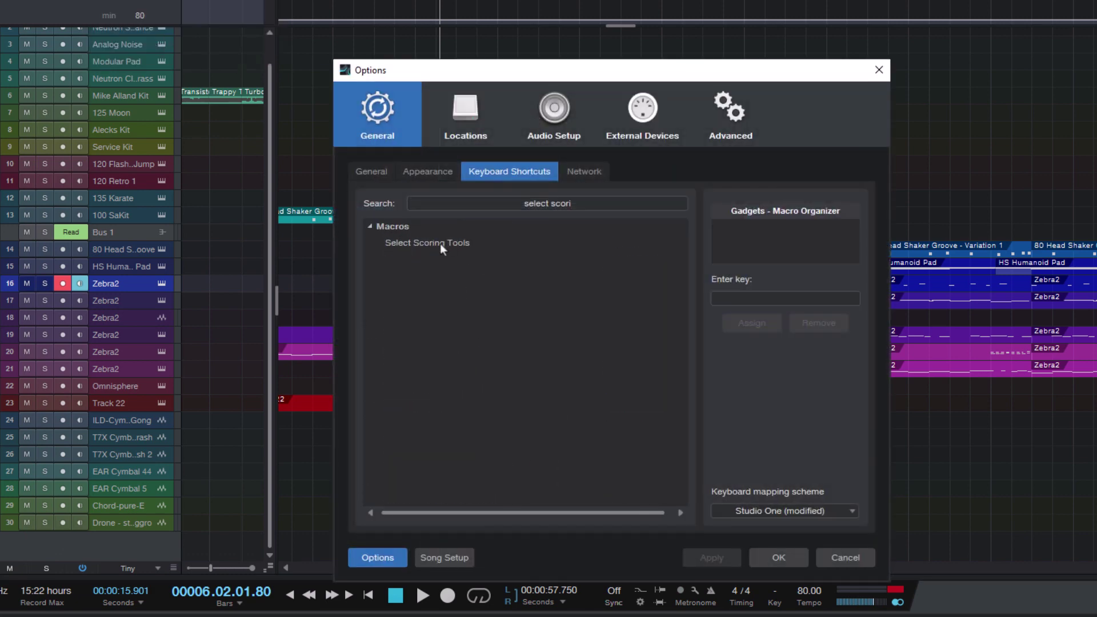
left_click(440, 243)
left_click(755, 297)
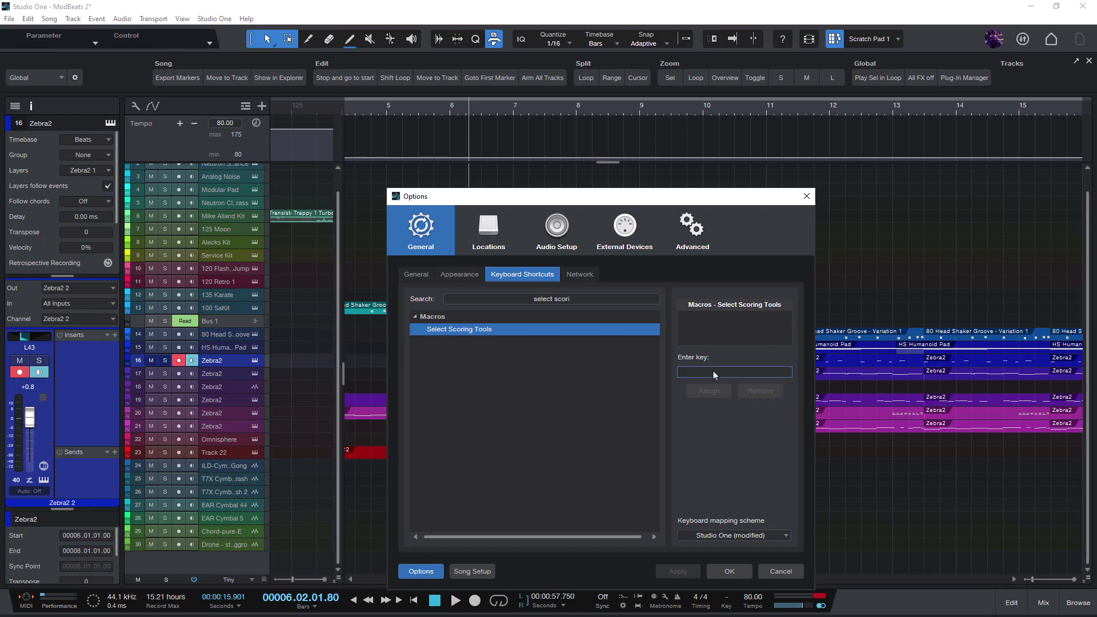
key("shift+period")
left_click(708, 391)
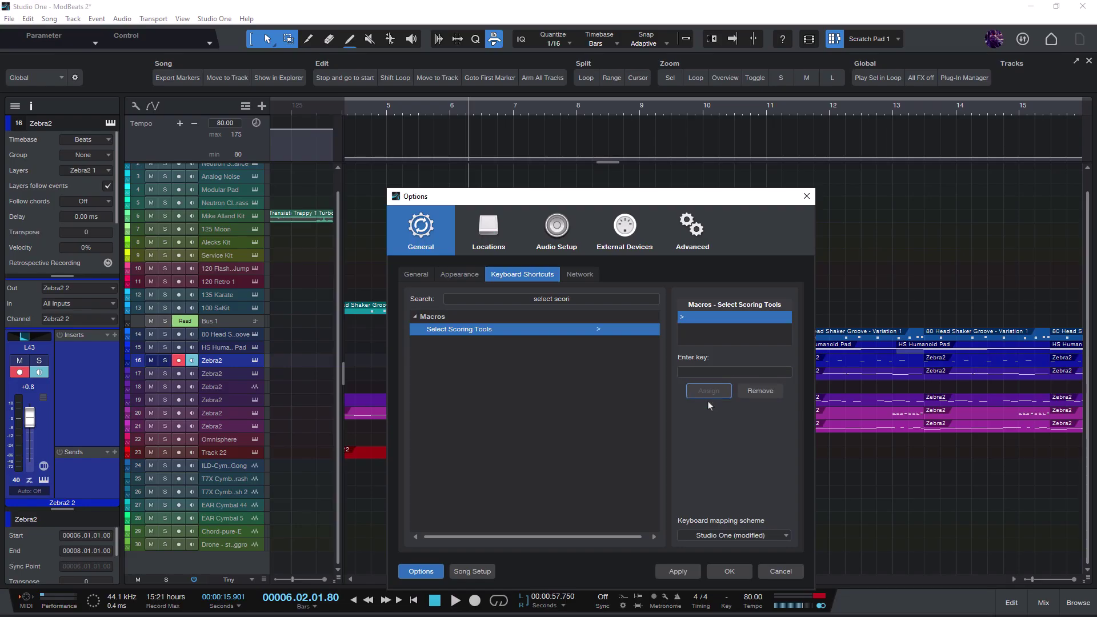
left_click(715, 571)
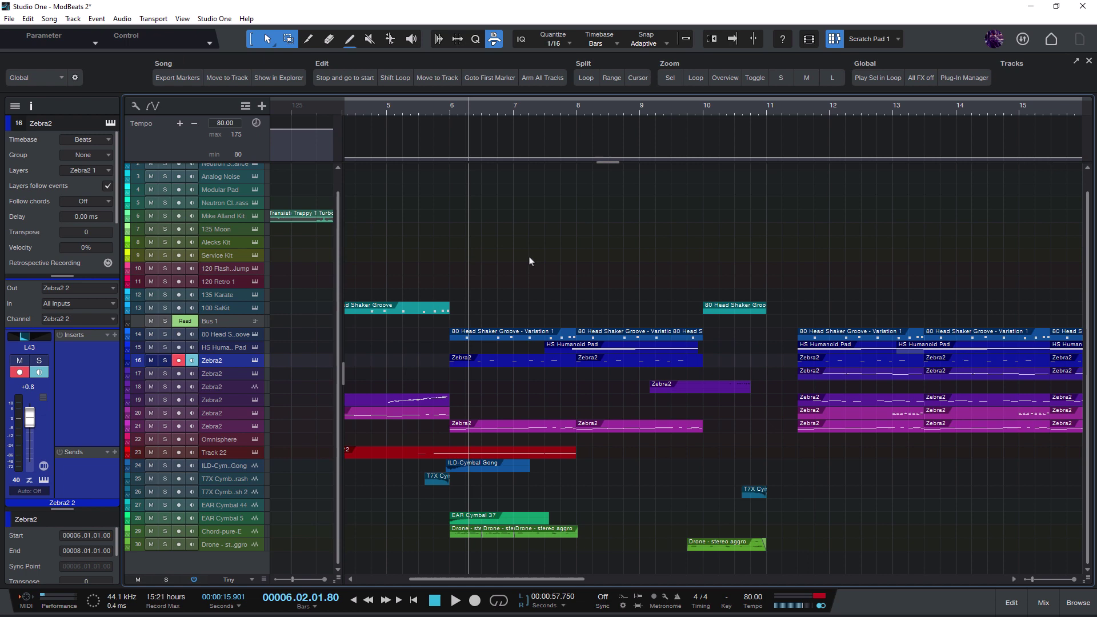
Use the shortcut to show Scoring Tools, switch to Audio Editing, then jump back to Scoring Tools
key("shift+period")
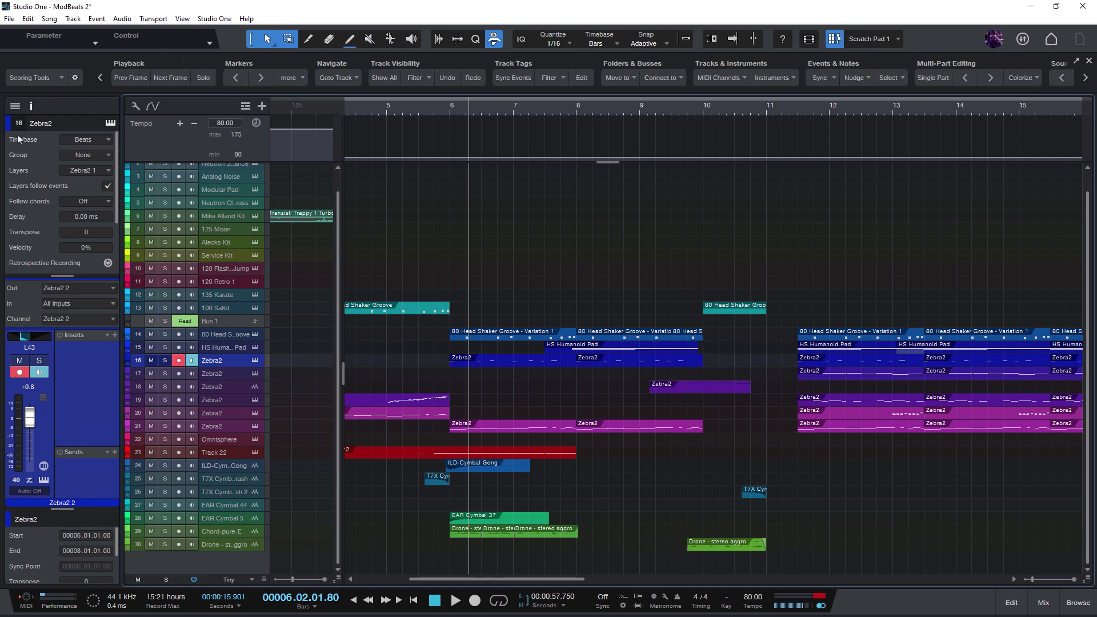
left_click(29, 78)
left_click(43, 111)
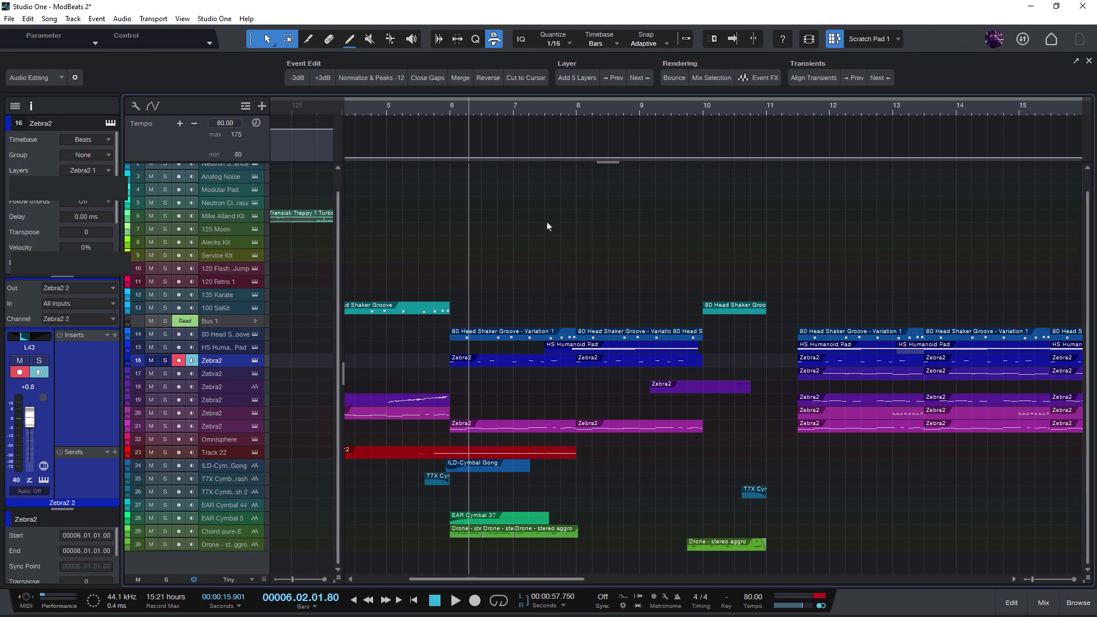
key("shift+comma")
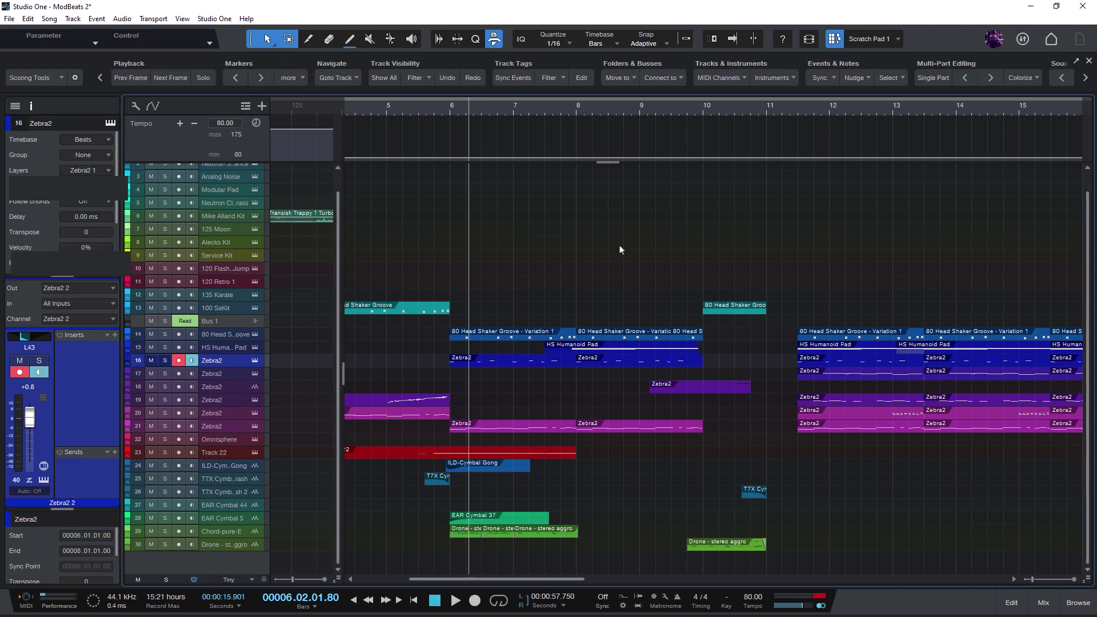